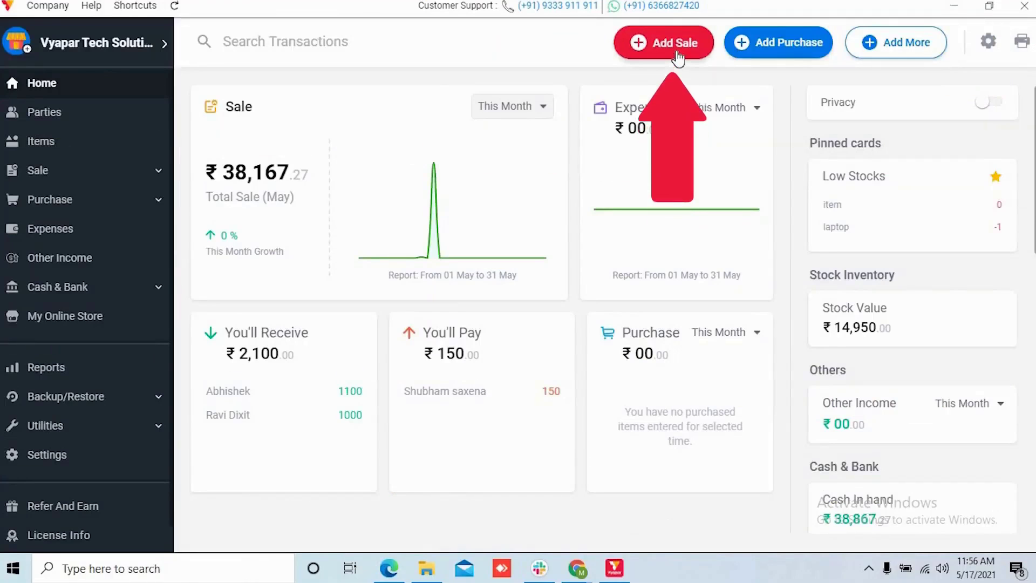
- Discard the unsaved sale form and start a fresh blank sale invoice with Alt+S
{"action": "left_click", "coordinate": [677, 52]}
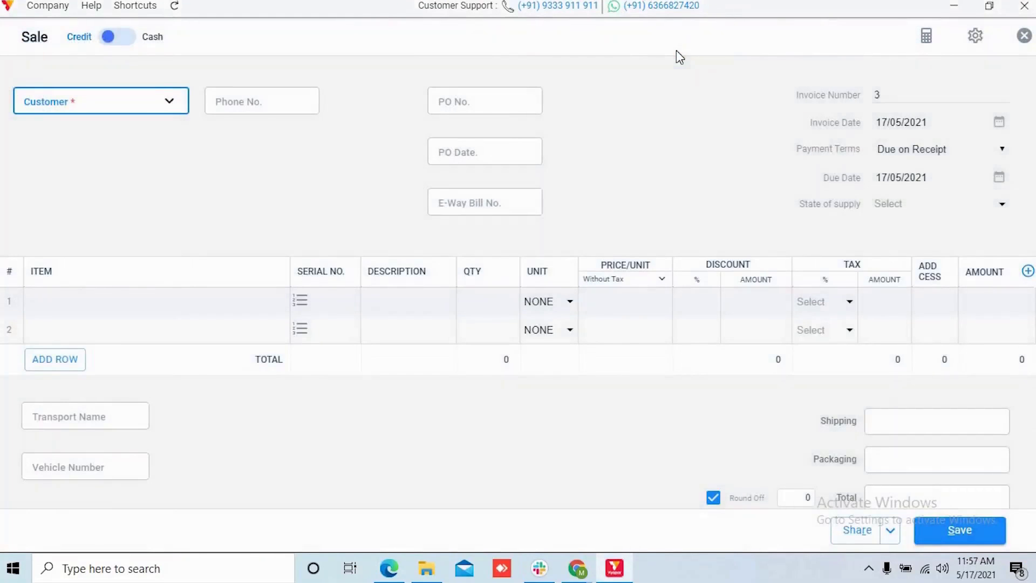
{"action": "left_click", "coordinate": [1024, 37]}
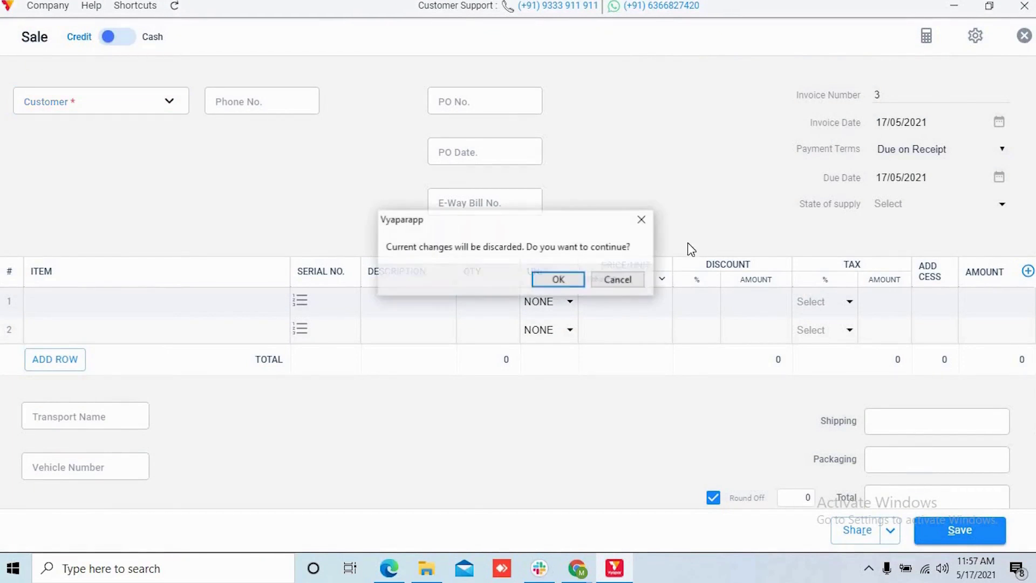
{"action": "left_click", "coordinate": [559, 280]}
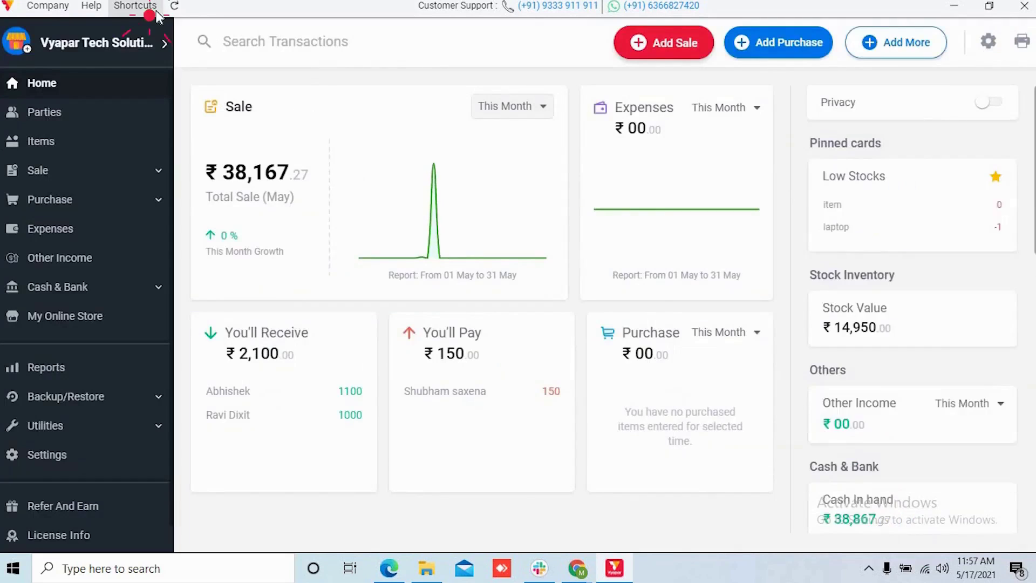
{"action": "left_click", "coordinate": [136, 5]}
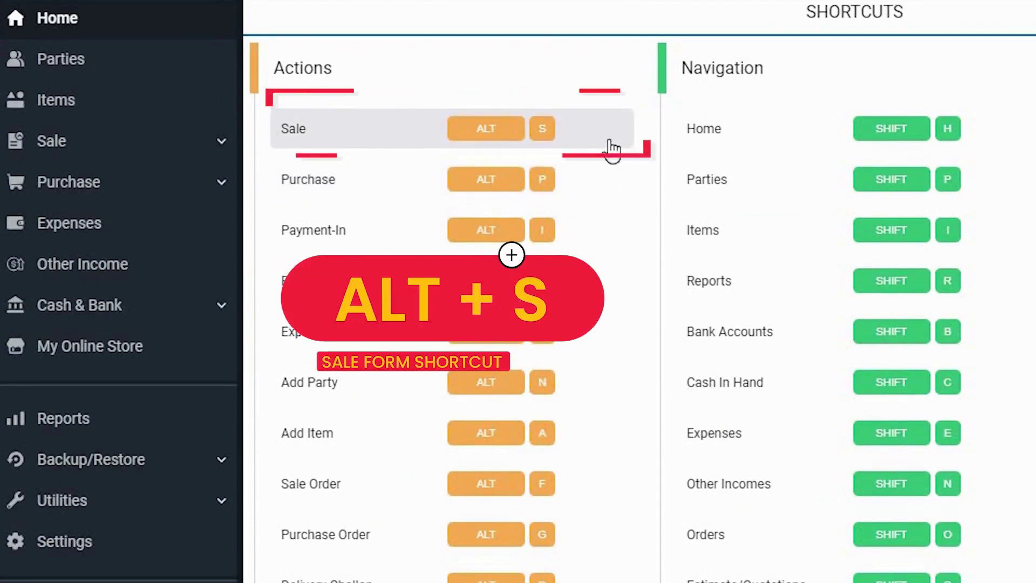
{"action": "key", "text": "alt+s"}
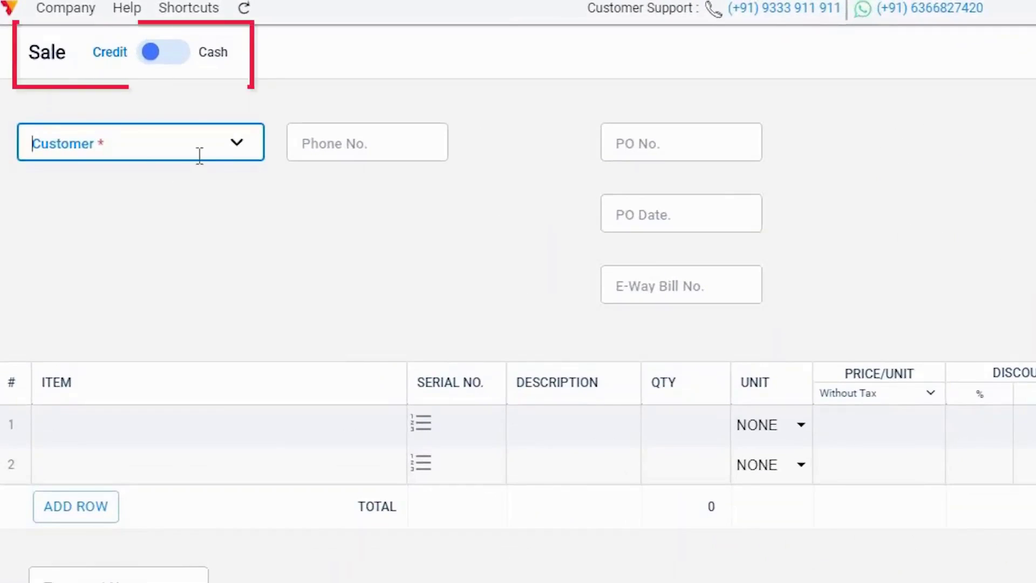
{"action": "left_click", "coordinate": [184, 56]}
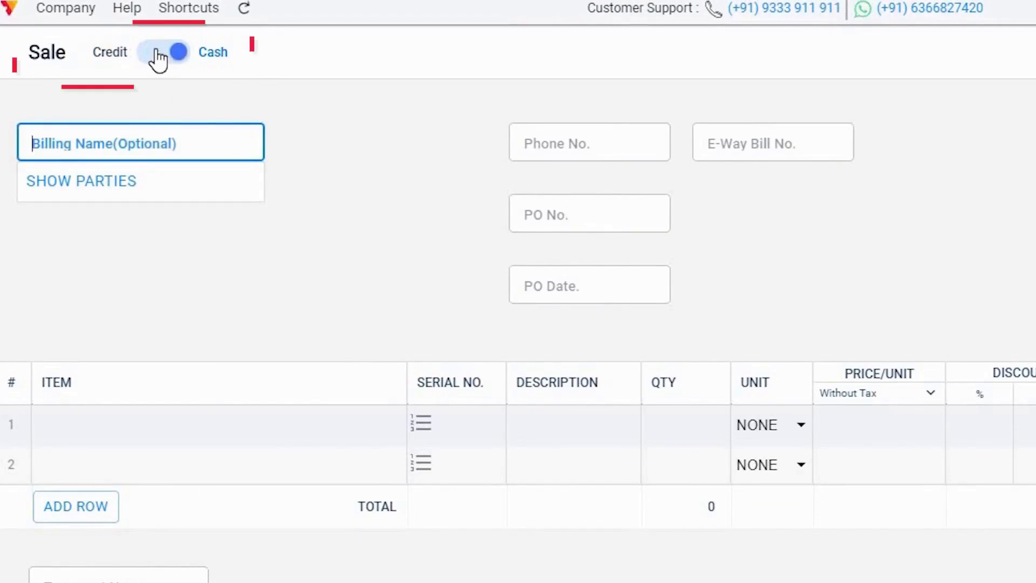
{"action": "left_click", "coordinate": [157, 56]}
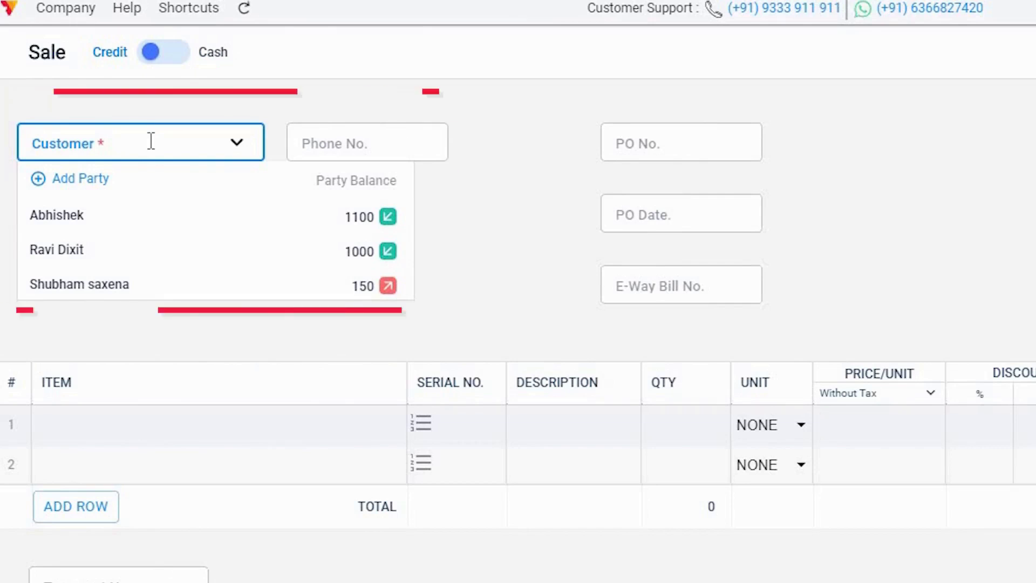
{"action": "left_click", "coordinate": [148, 253]}
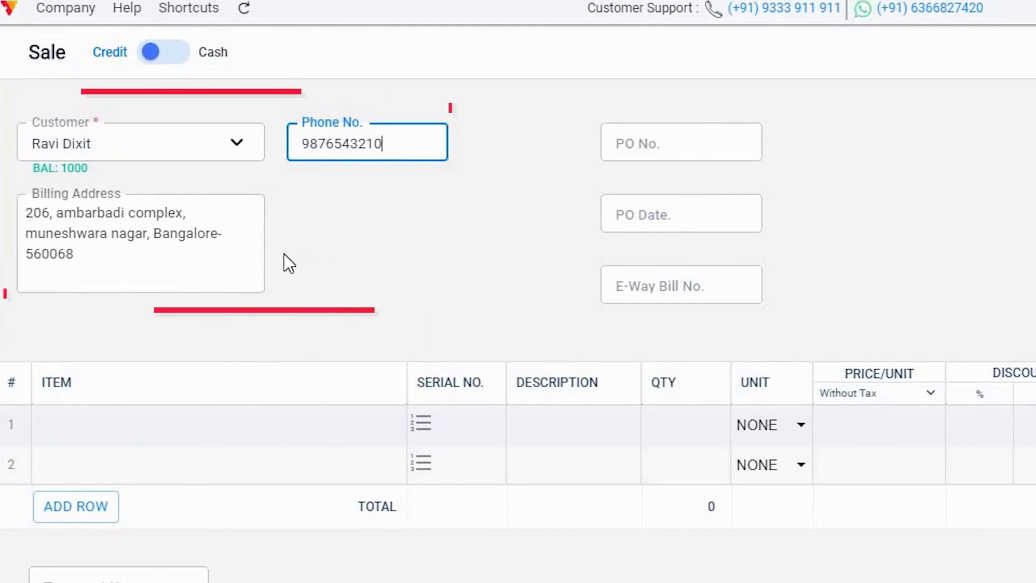
{"action": "left_click", "coordinate": [235, 142]}
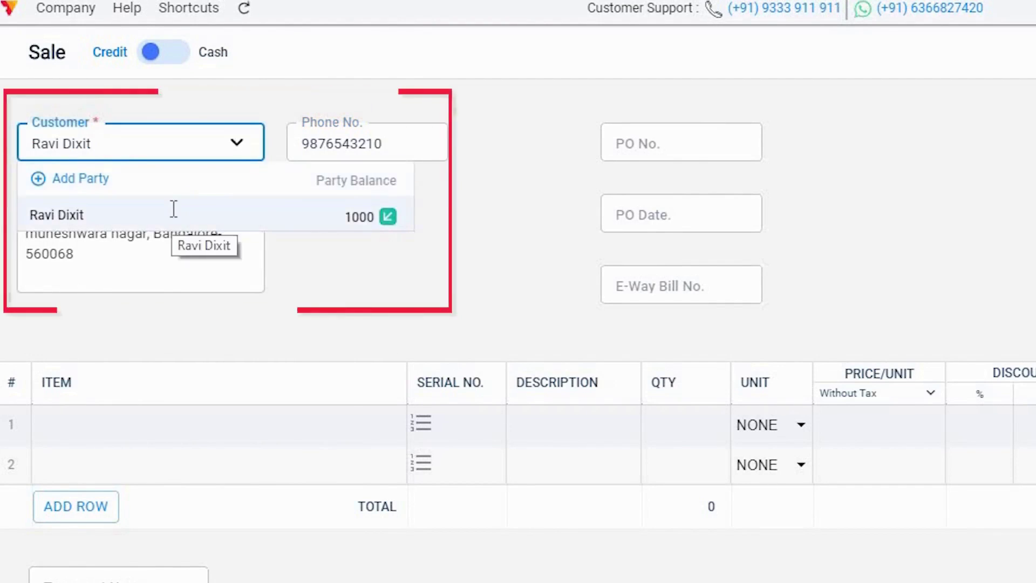
{"action": "left_click", "coordinate": [173, 215]}
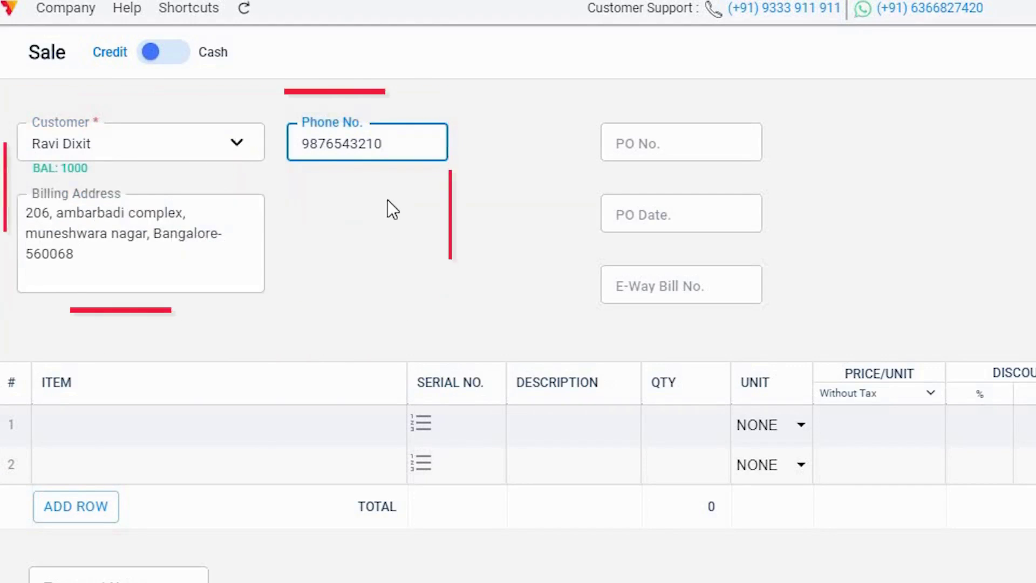
{"action": "left_click", "coordinate": [168, 146]}
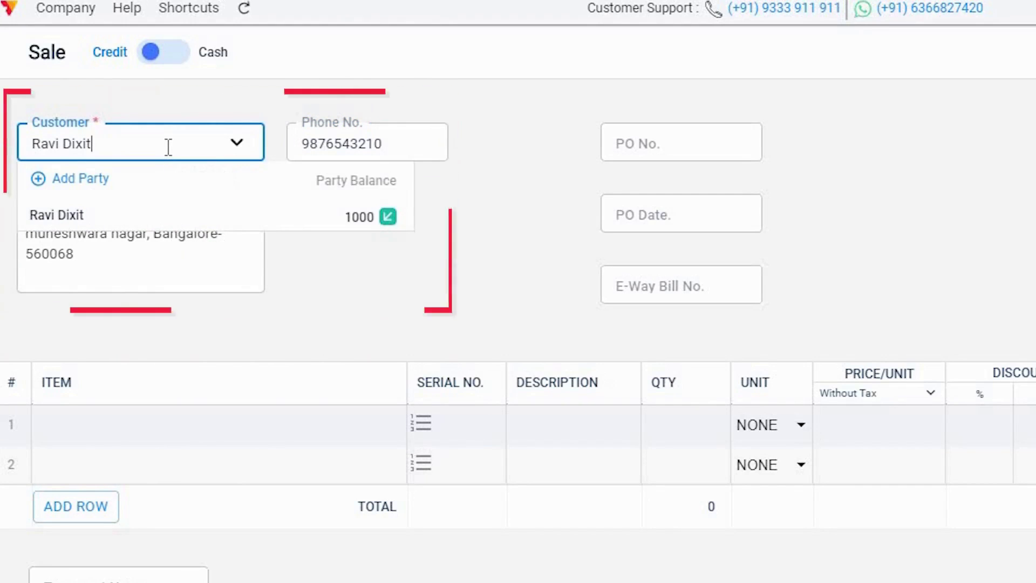
{"action": "key", "text": "ctrl+a"}
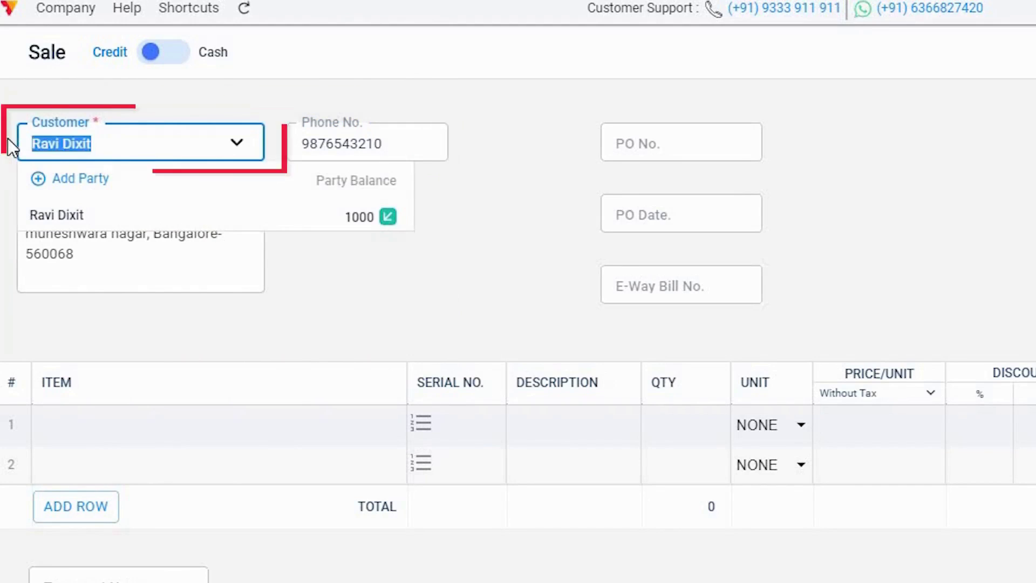
{"action": "type", "text": "anupam"}
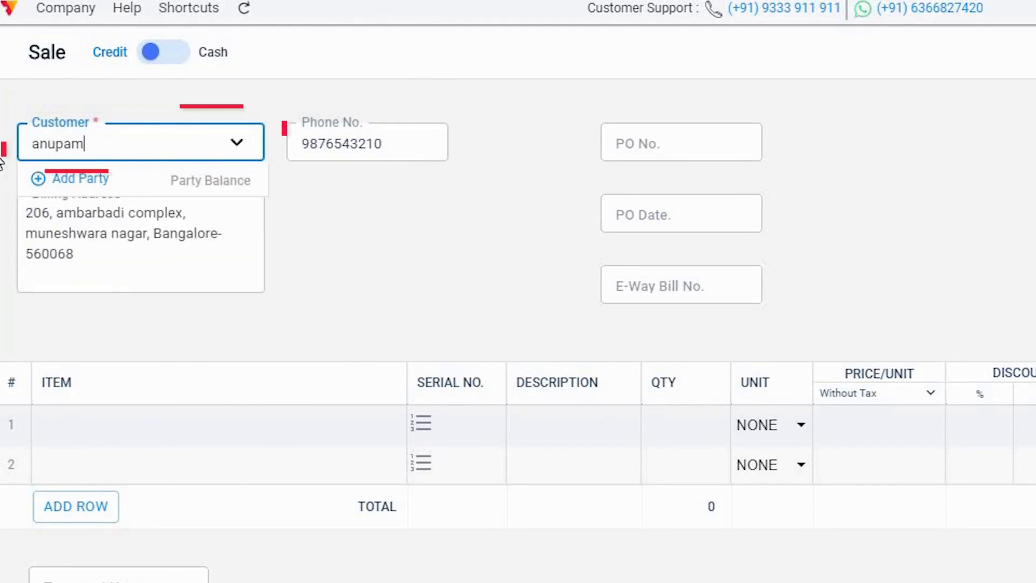
{"action": "type", "text": "a"}
{"action": "key", "text": "Tab"}
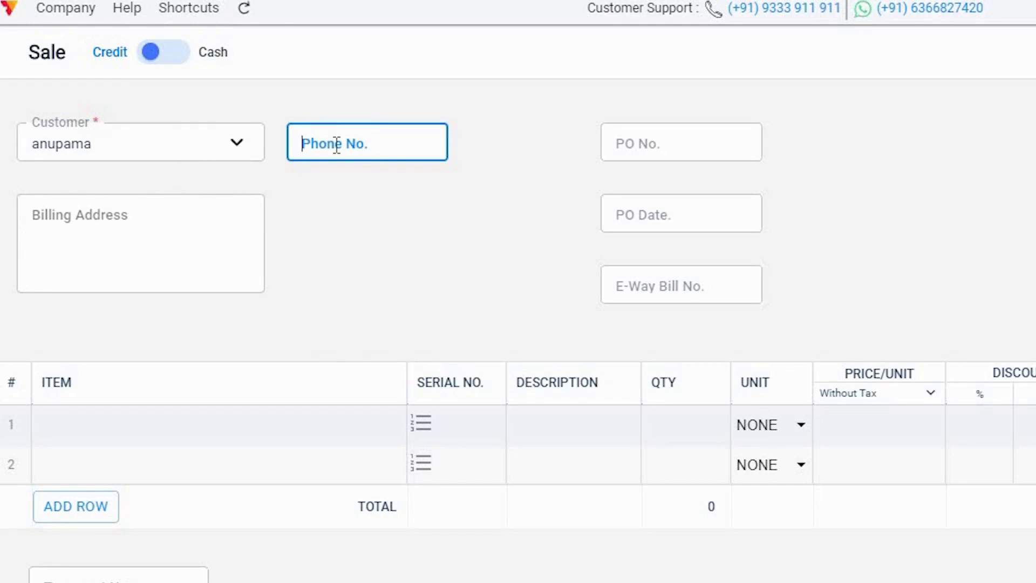
{"action": "type", "text": "876543210"}
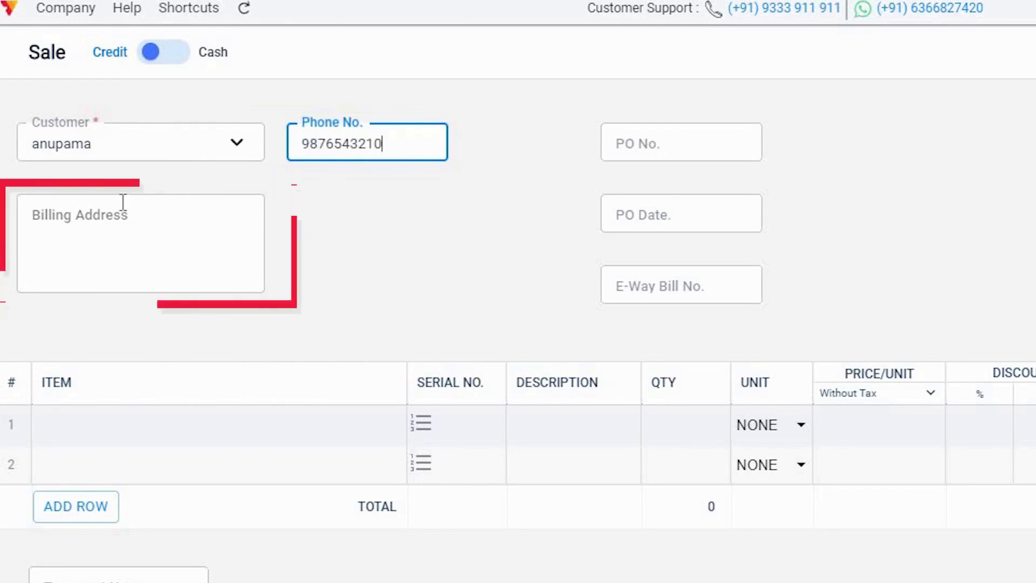
{"action": "left_click", "coordinate": [145, 223]}
{"action": "type", "text": "Bangalore"}
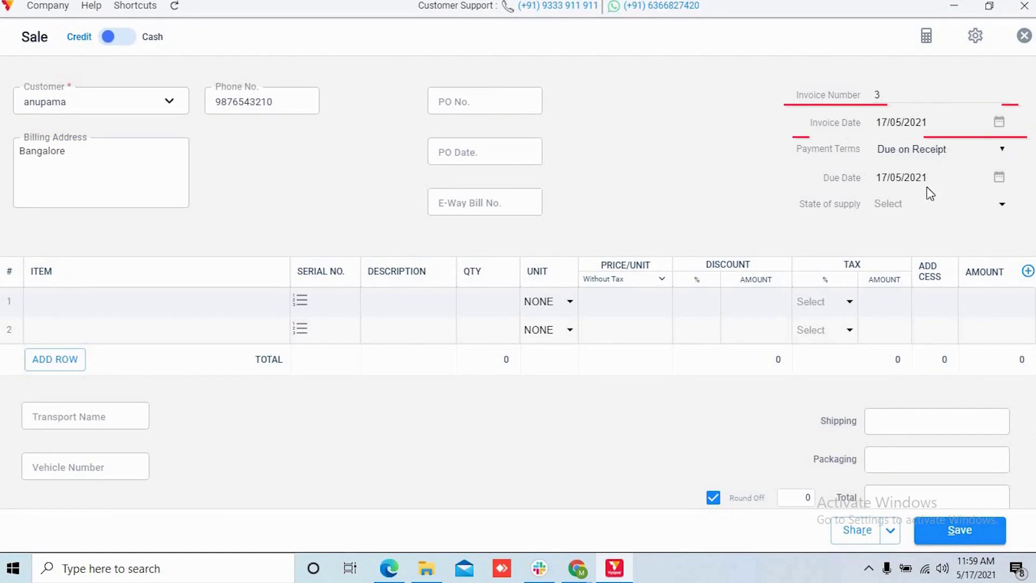
- Set the state of supply to Andhra Pradesh and add laptop as the first item
{"action": "left_click", "coordinate": [995, 203]}
{"action": "left_click", "coordinate": [911, 318]}
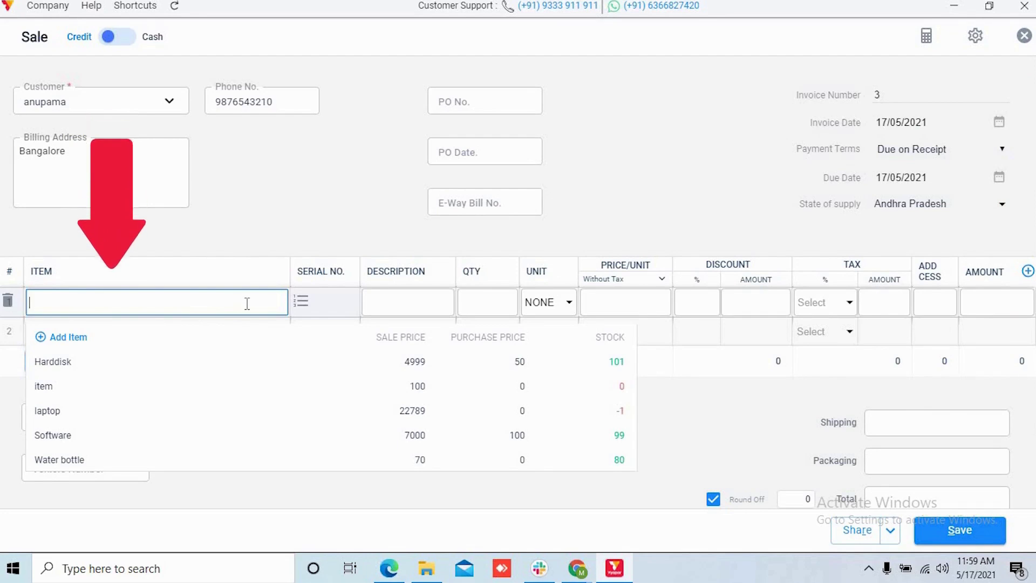
{"action": "left_click", "coordinate": [207, 423]}
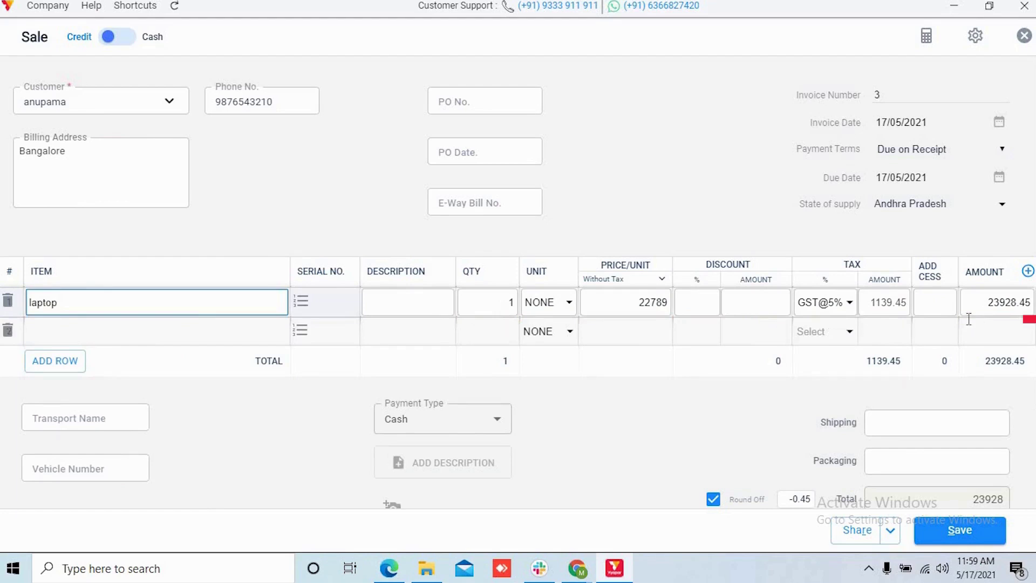
- Add Software and Water bottle as the second and third invoice items
{"action": "left_click", "coordinate": [197, 331]}
{"action": "left_click", "coordinate": [154, 461]}
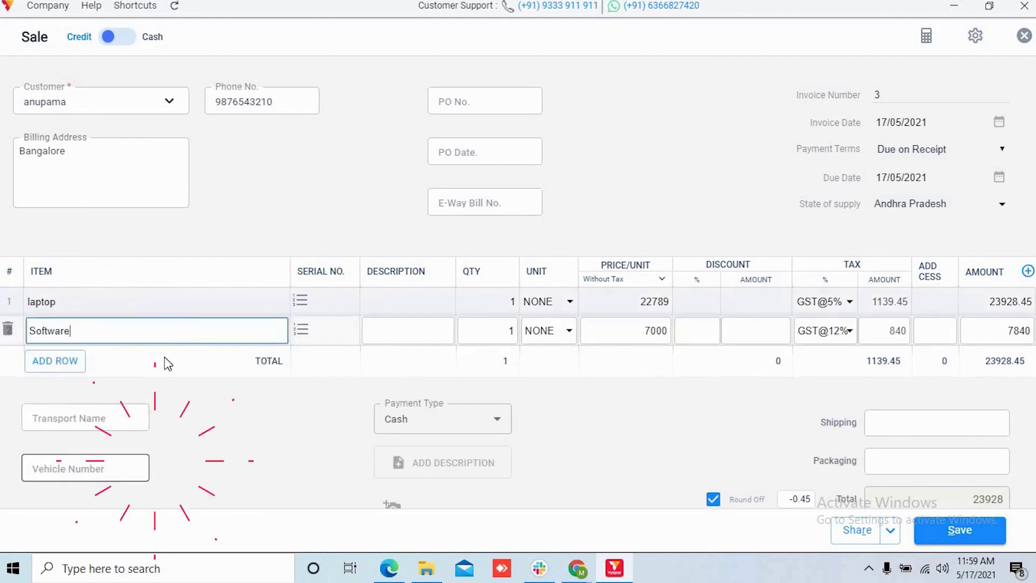
{"action": "left_click", "coordinate": [188, 359]}
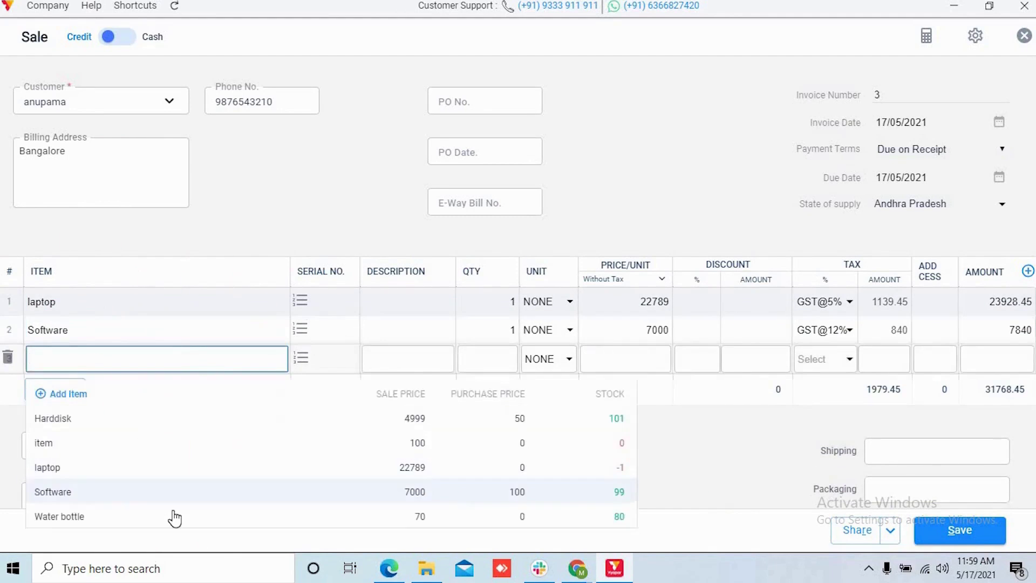
{"action": "left_click", "coordinate": [173, 512]}
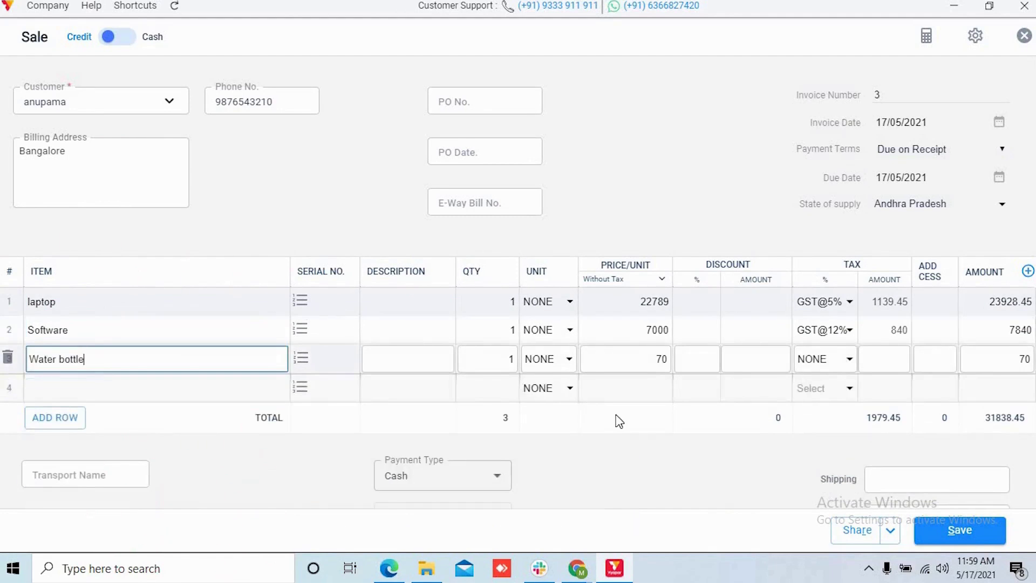
- Keep Cash as payment type, add a blank description, and close the image picker unused
{"action": "scroll", "coordinate": [690, 454], "scroll_direction": "down", "scroll_amount": 3}
{"action": "left_click", "coordinate": [497, 302]}
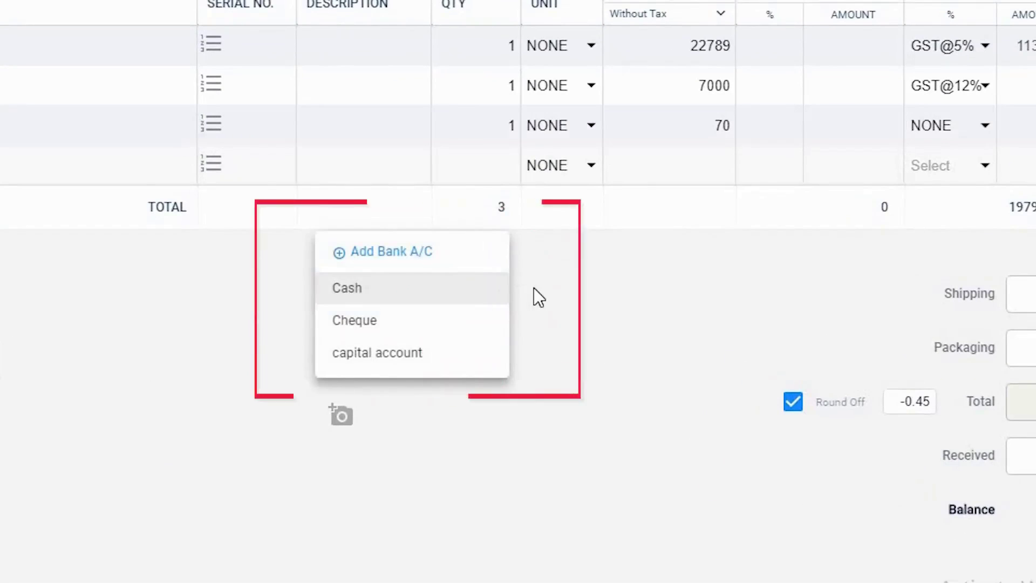
{"action": "left_click", "coordinate": [516, 305]}
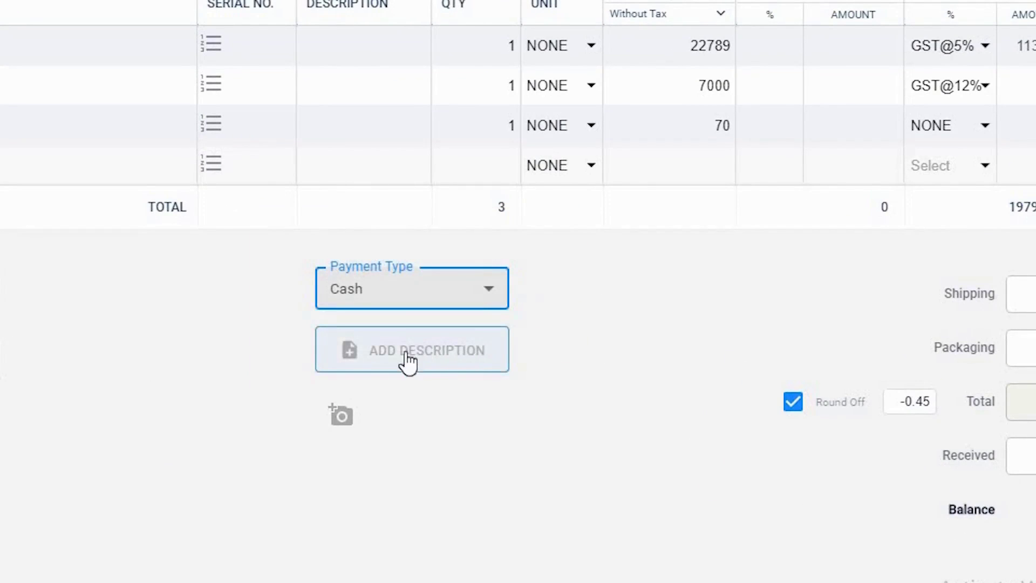
{"action": "left_click", "coordinate": [351, 366]}
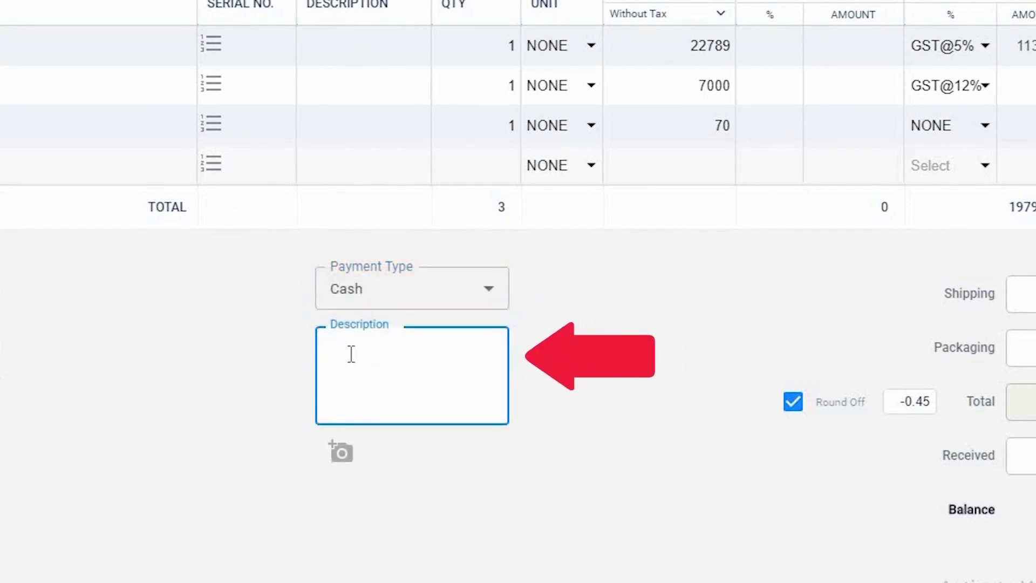
{"action": "left_click", "coordinate": [352, 477]}
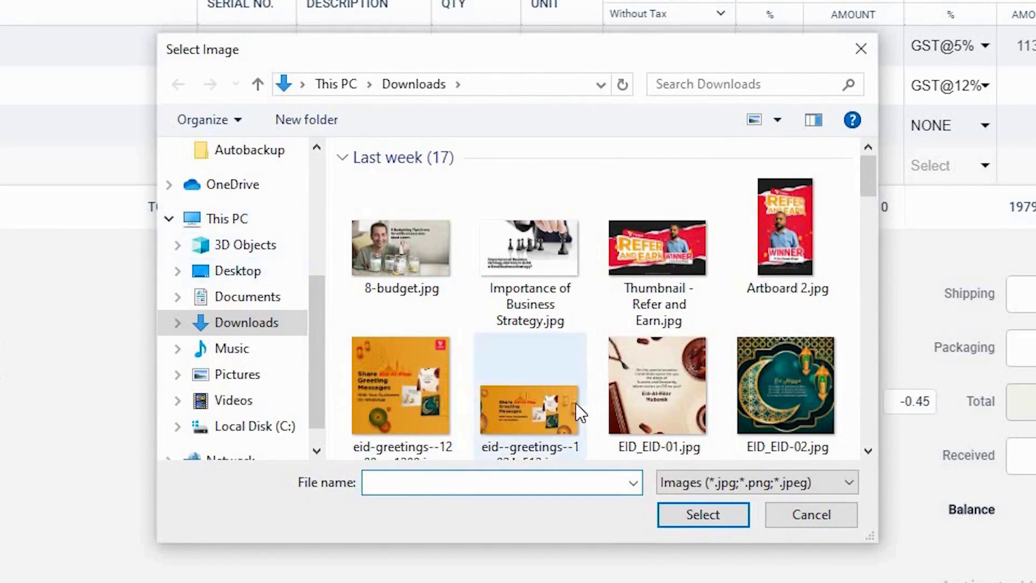
{"action": "left_click", "coordinate": [785, 518]}
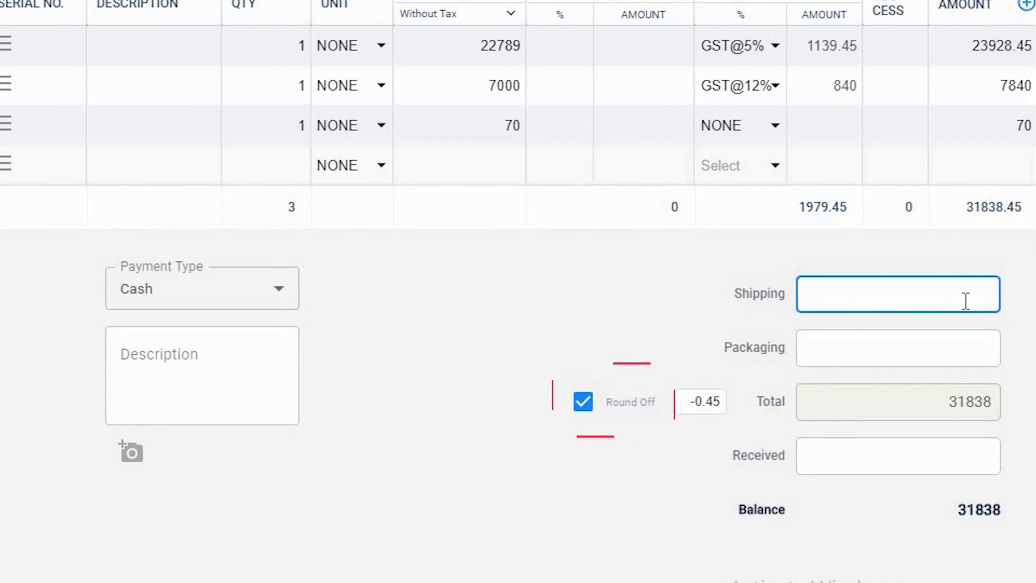
- Toggle Round Off off and on, then enter 15000 as the amount received
{"action": "left_click", "coordinate": [582, 414]}
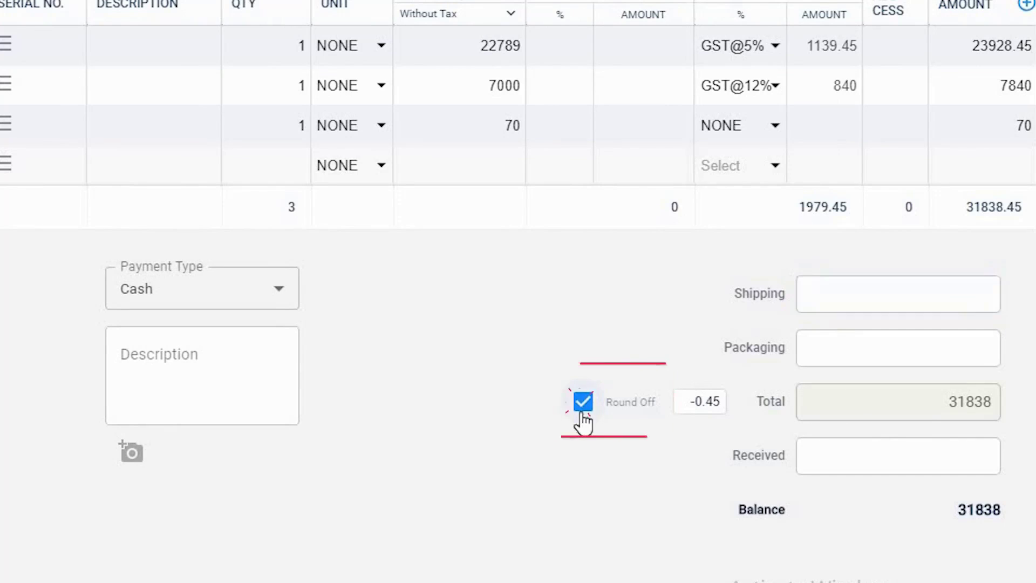
{"action": "left_click", "coordinate": [583, 415]}
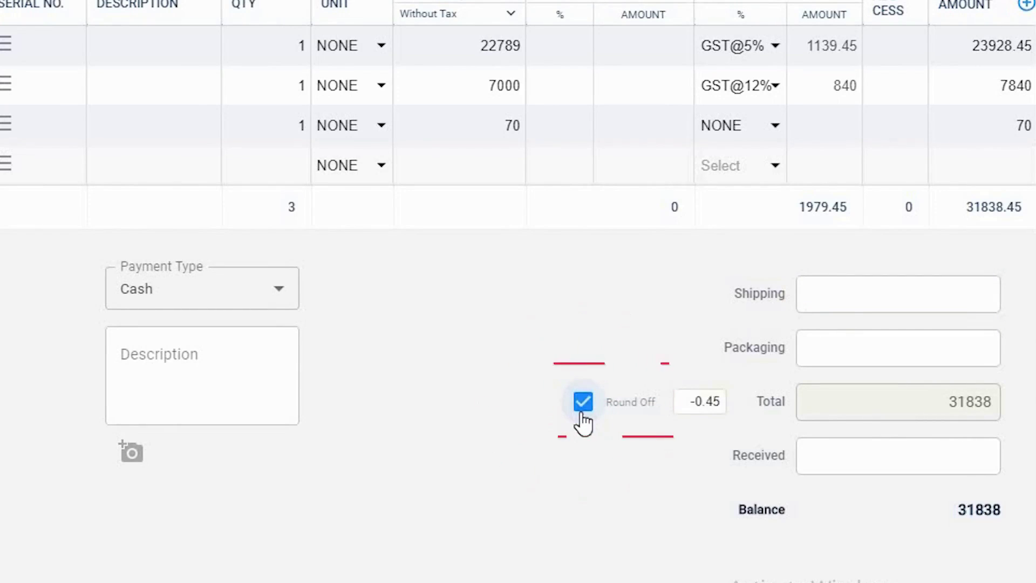
{"action": "left_click", "coordinate": [834, 454]}
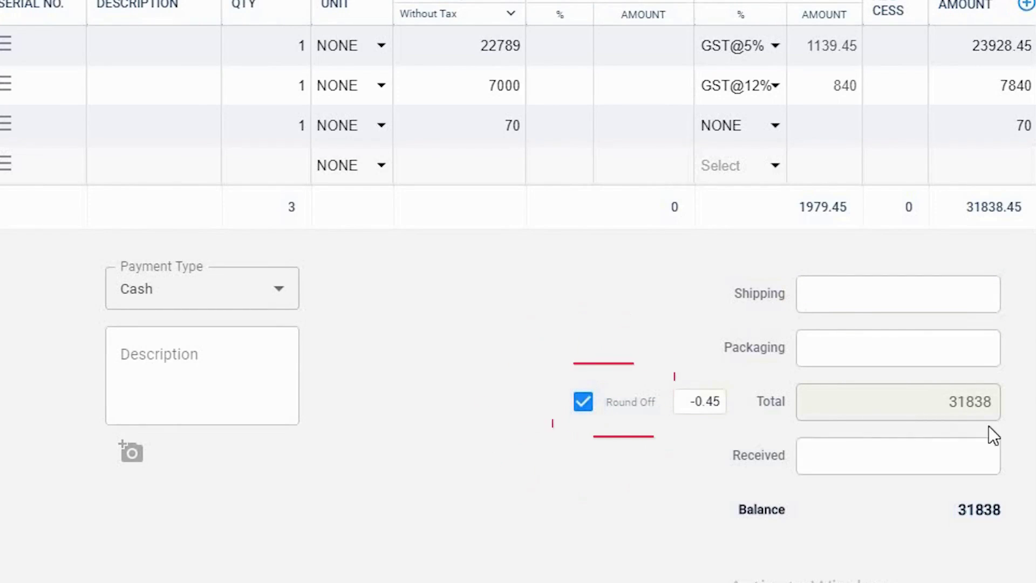
{"action": "left_click", "coordinate": [980, 459]}
{"action": "type", "text": "15000"}
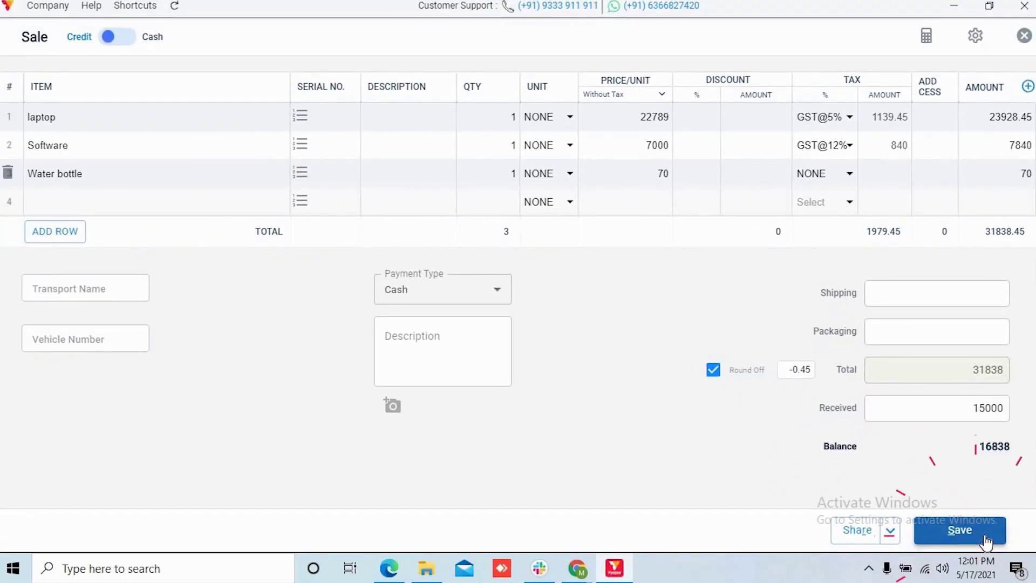
- Save the invoice, accept the laptop stock warning, and choose the light green preview colour
{"action": "left_click", "coordinate": [986, 539]}
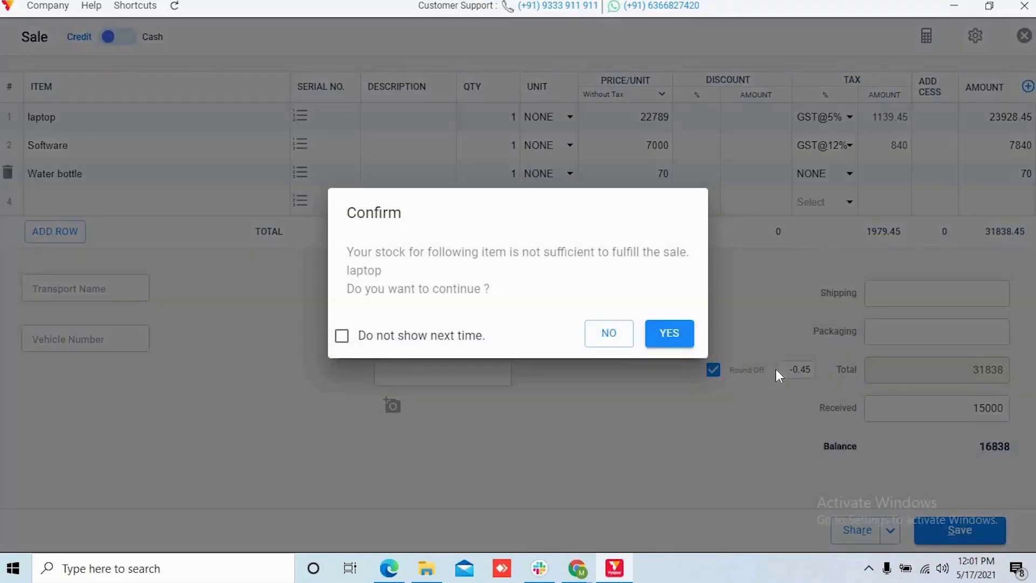
{"action": "left_click", "coordinate": [669, 337]}
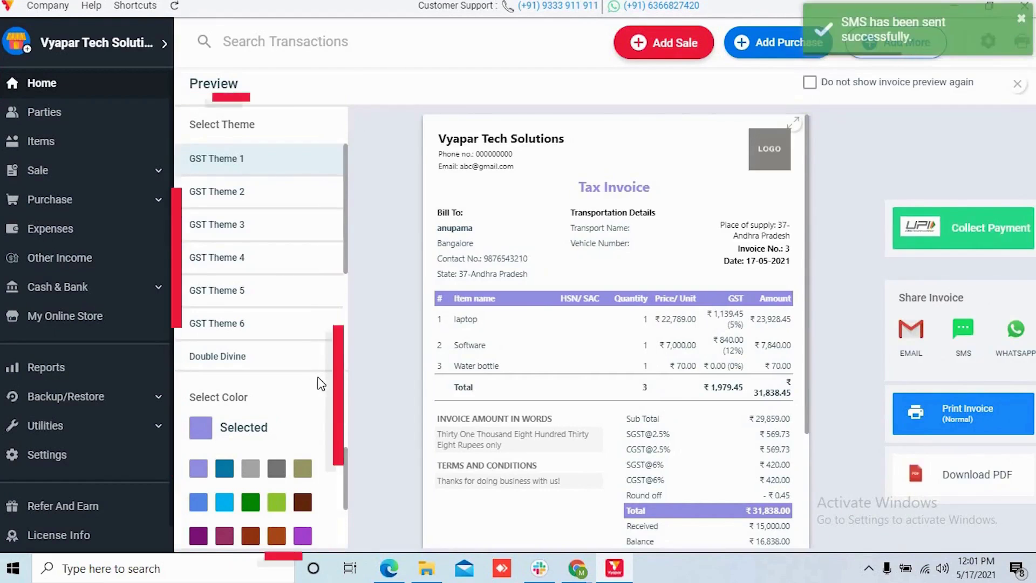
{"action": "left_click", "coordinate": [277, 502]}
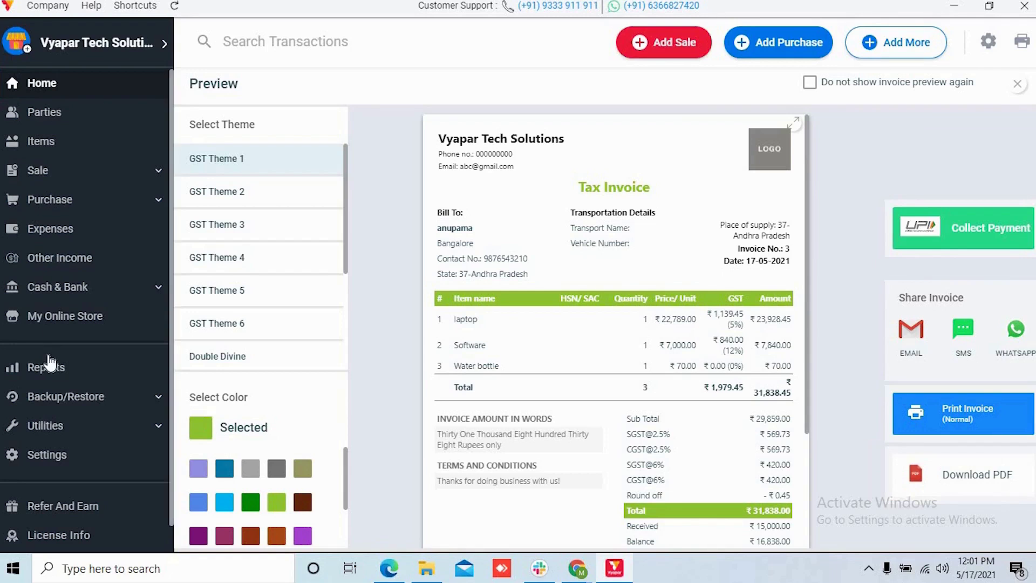
- Show the Sale report as a graph with monthly totals
{"action": "left_click", "coordinate": [104, 373]}
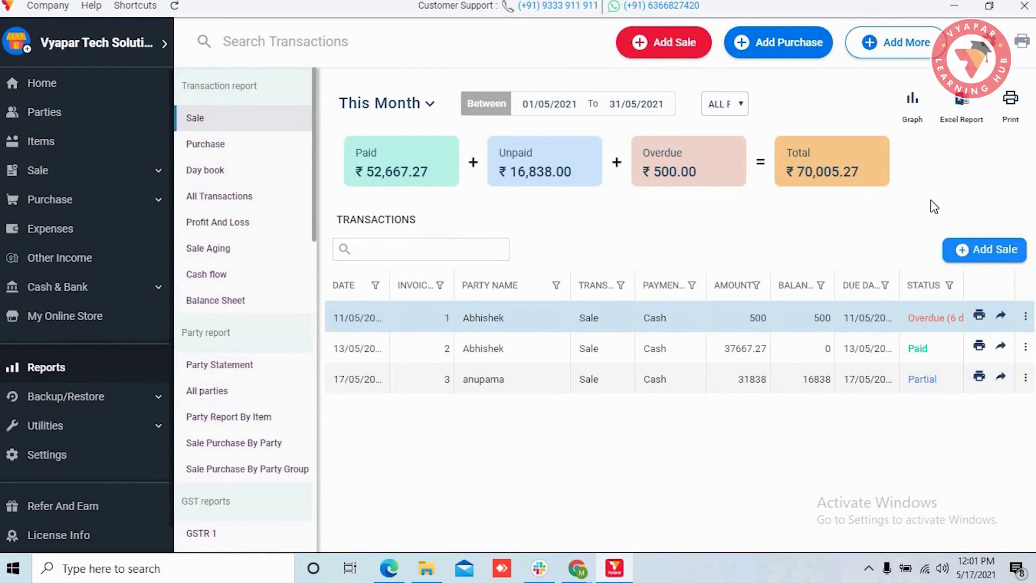
{"action": "left_click", "coordinate": [916, 107]}
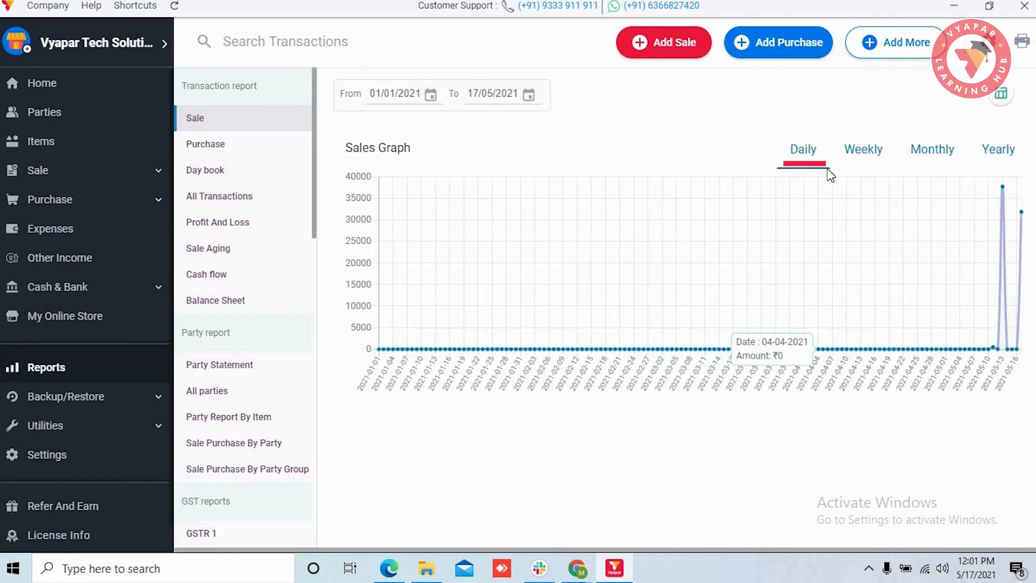
{"action": "left_click", "coordinate": [927, 157]}
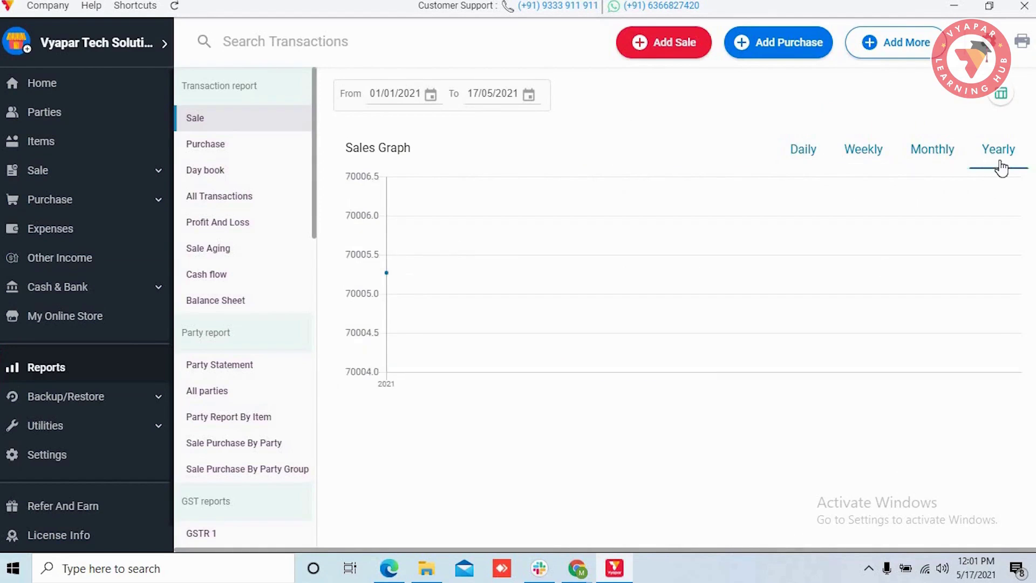
- Bring up the Add More list of new transaction types
{"action": "left_click", "coordinate": [913, 52]}
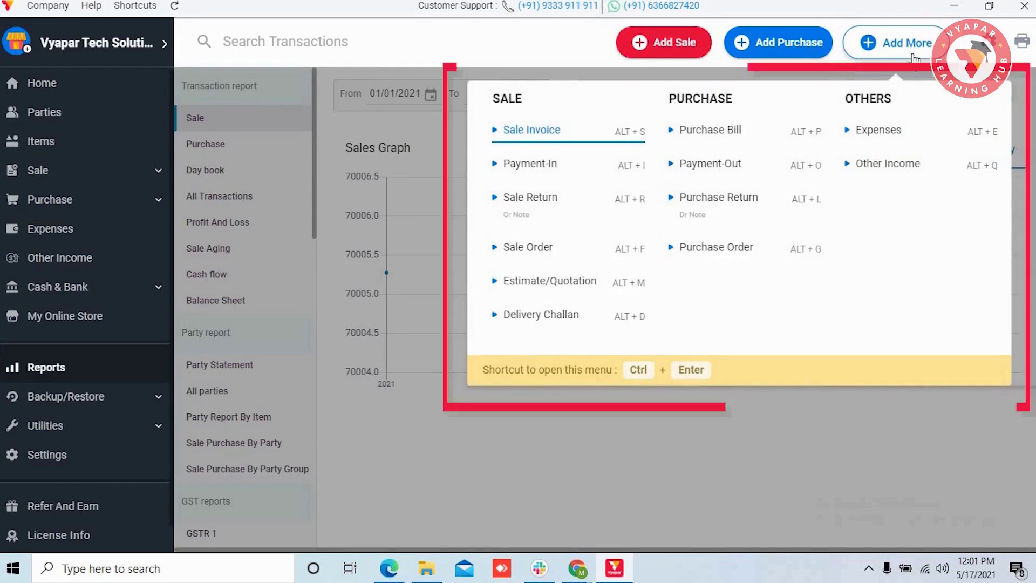